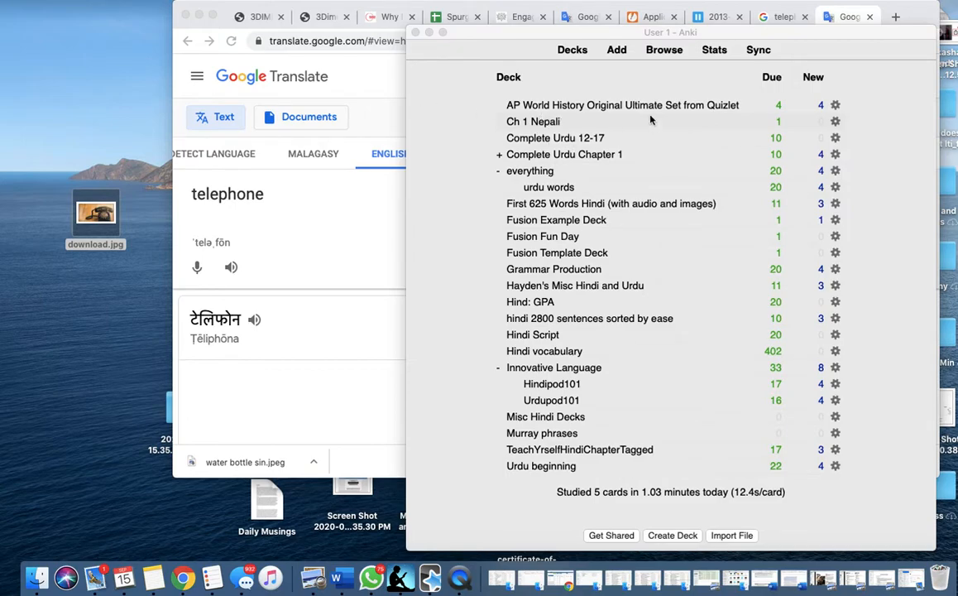
# Rename the "Ch 1 Nepali" deck to "Team Bush Ch 1 Nepali"
pyautogui.click(834, 121)
pyautogui.click(860, 131)
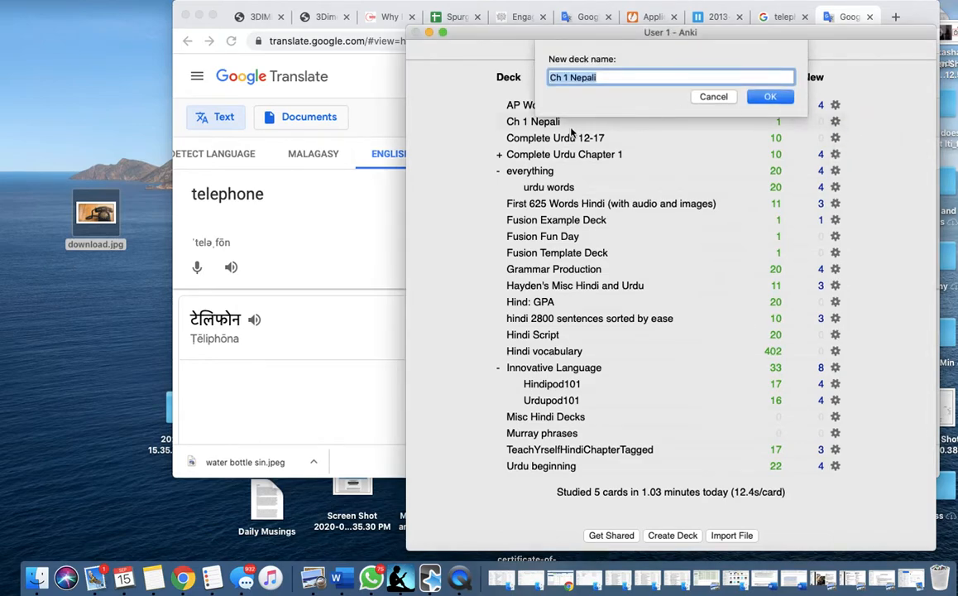
pyautogui.write('Team Bush')
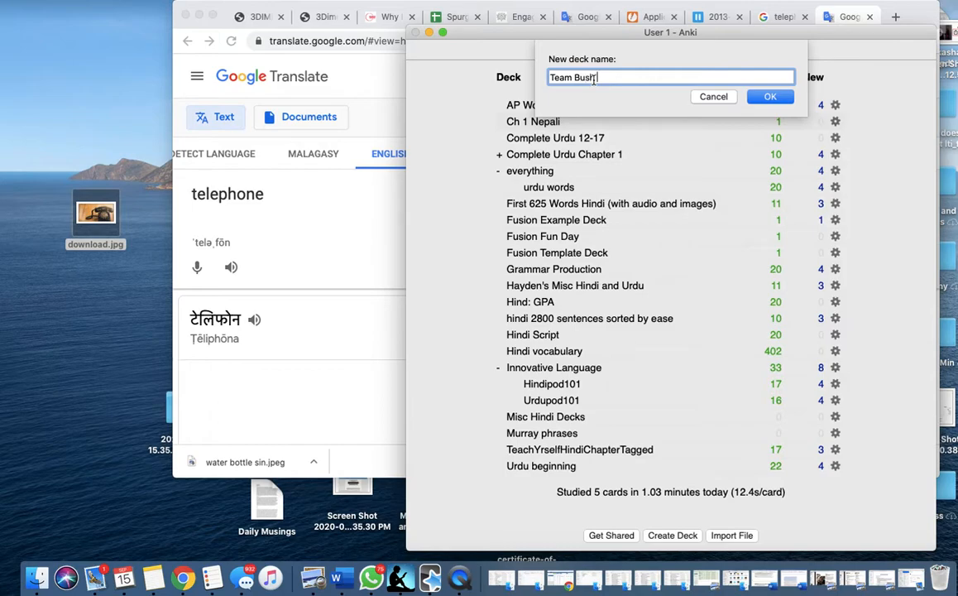
pyautogui.write(' Ch 1 Nepali')
pyautogui.press('Return')
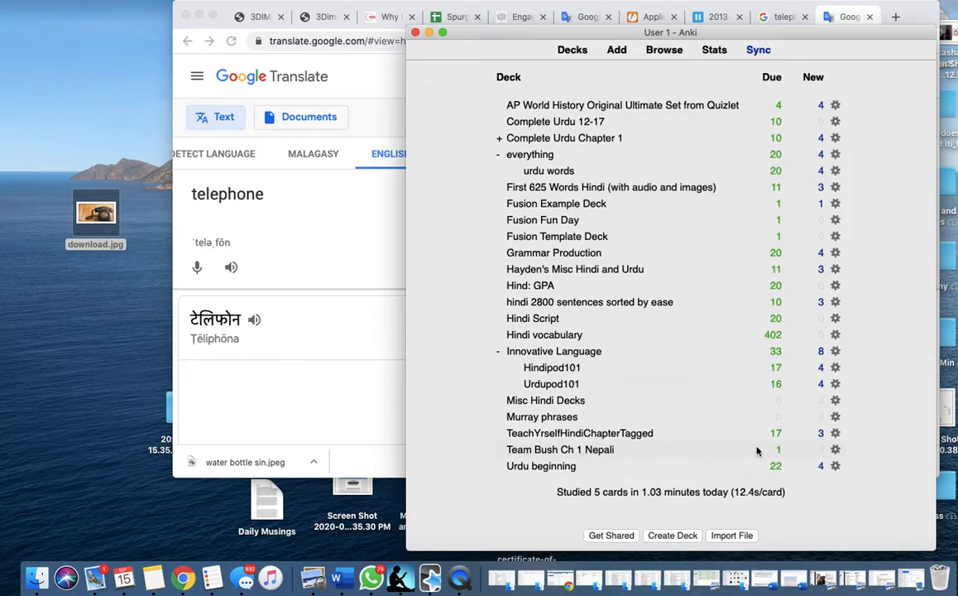
# Synchronize the Anki collection, including the renamed deck, with AnkiWeb
pyautogui.click(834, 450)
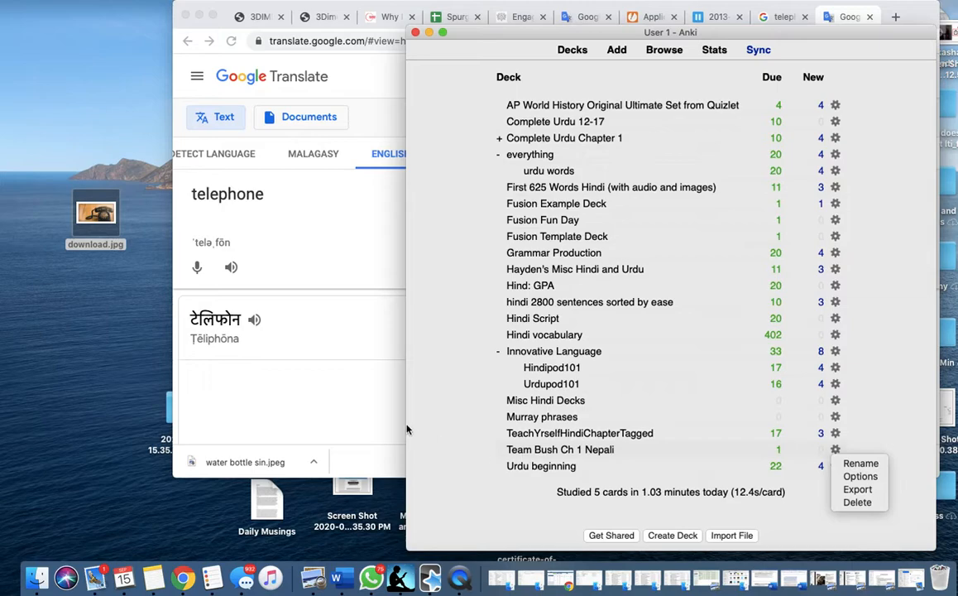
pyautogui.click(441, 446)
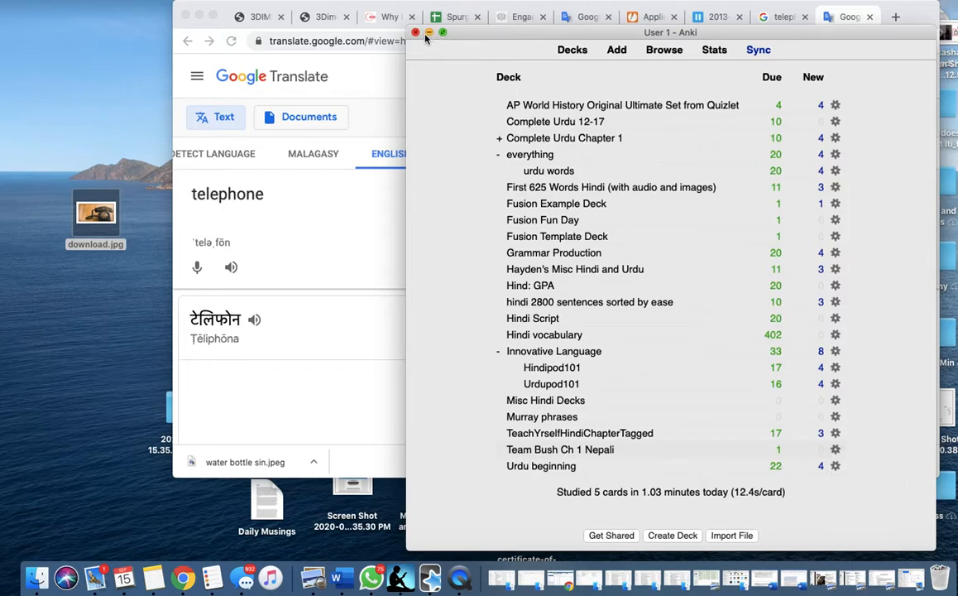
pyautogui.click(764, 54)
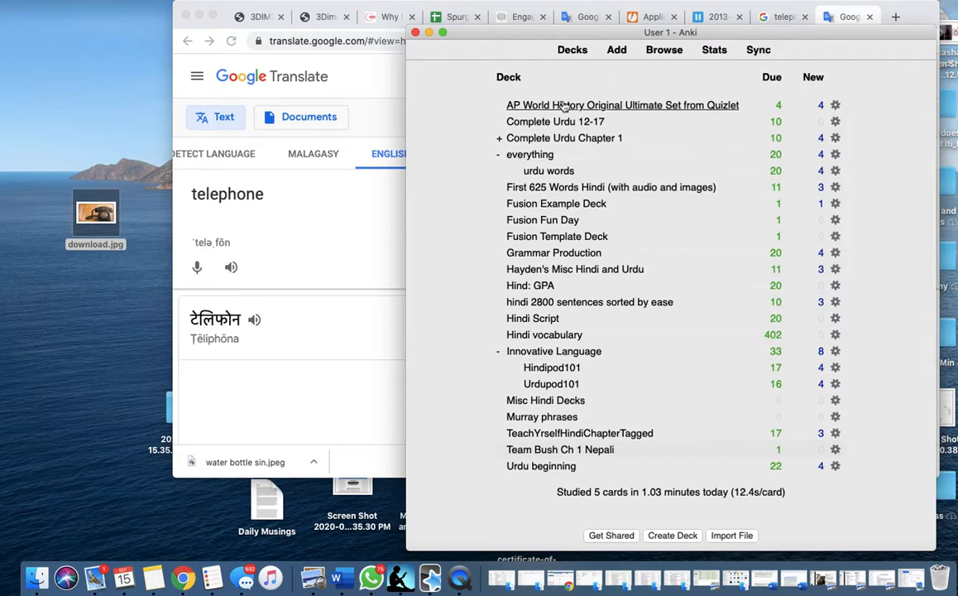
# Minimize Anki, switch to Chrome and open the AnkiWeb decks page
pyautogui.click(429, 33)
pyautogui.click(703, 41)
pyautogui.write('anki')
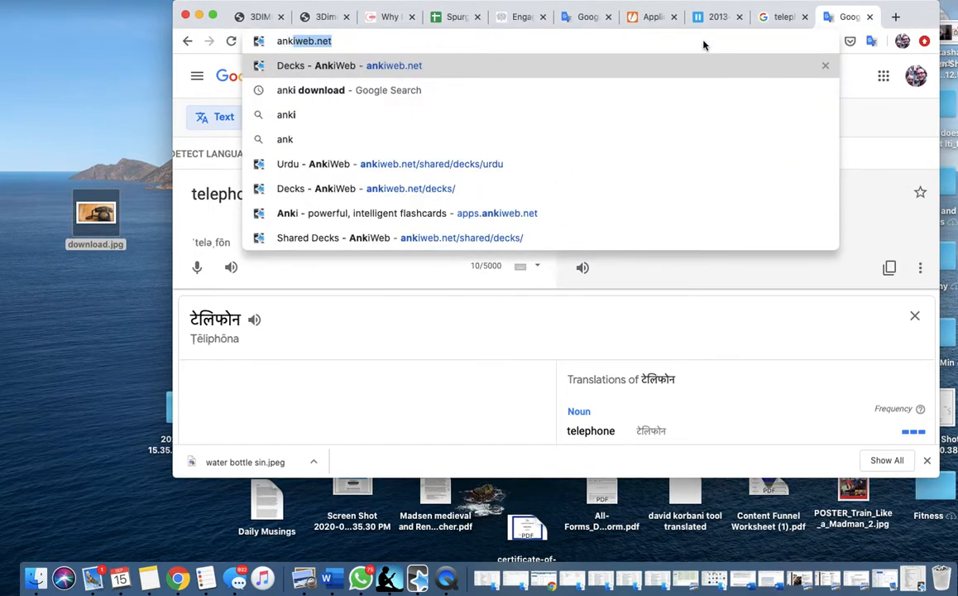
pyautogui.press('Return')
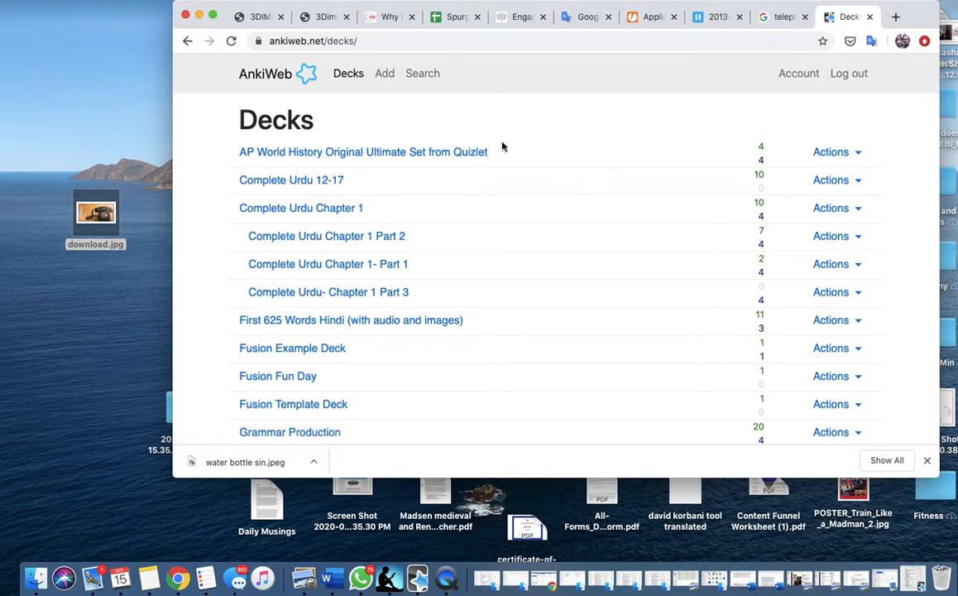
# Find the "Team Bush Ch 1 Nepali" deck in the AnkiWeb deck list and open its sharing form
pyautogui.scroll(-3, 344, 245)
pyautogui.scroll(3, 344, 244)
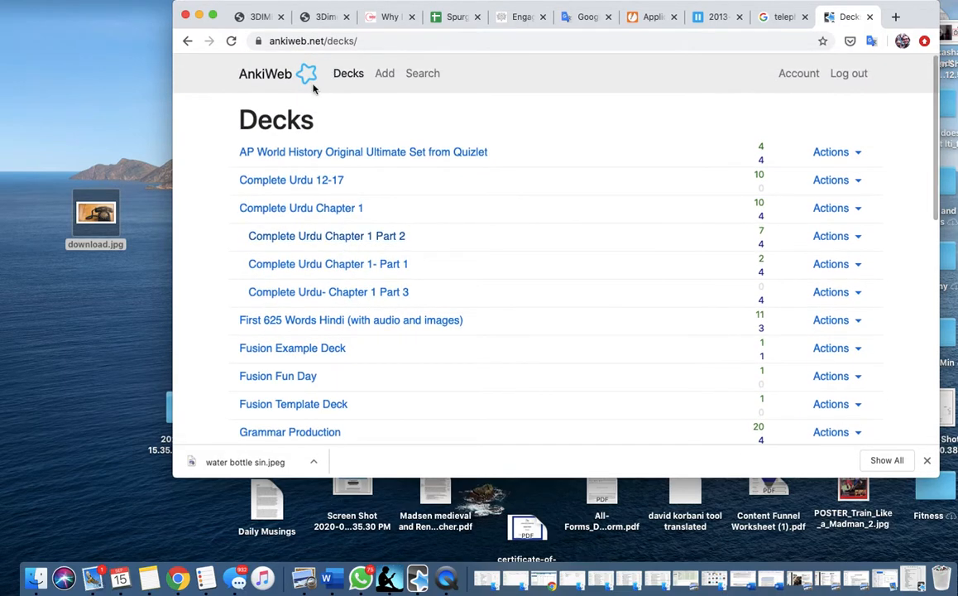
pyautogui.scroll(-10, 289, 241)
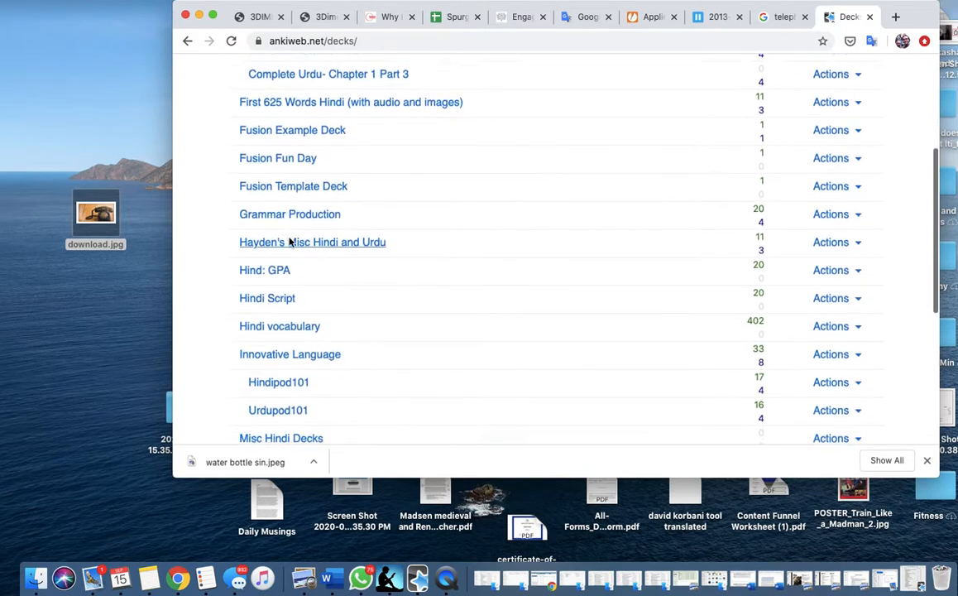
pyautogui.scroll(10, 290, 242)
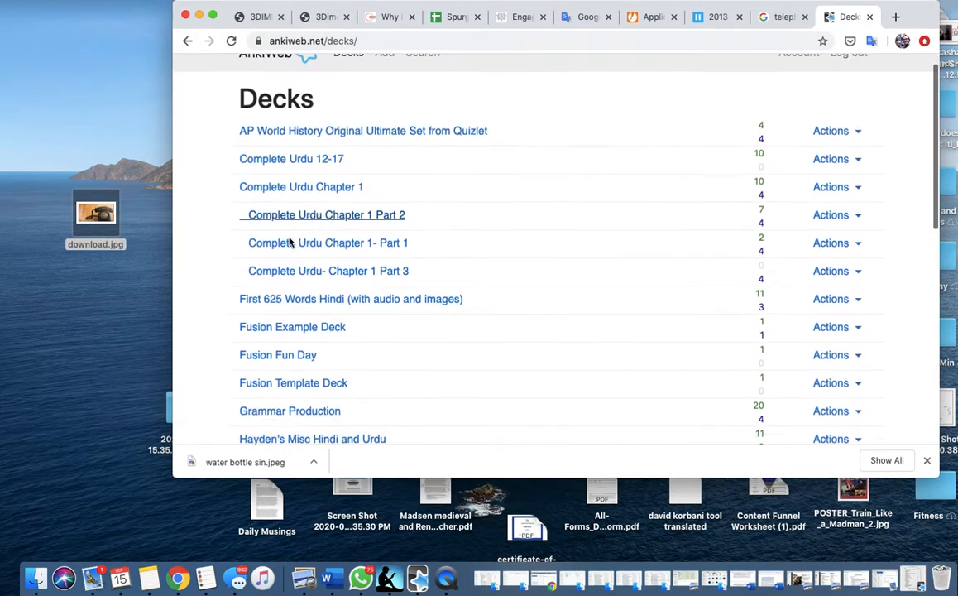
pyautogui.scroll(-10, 289, 242)
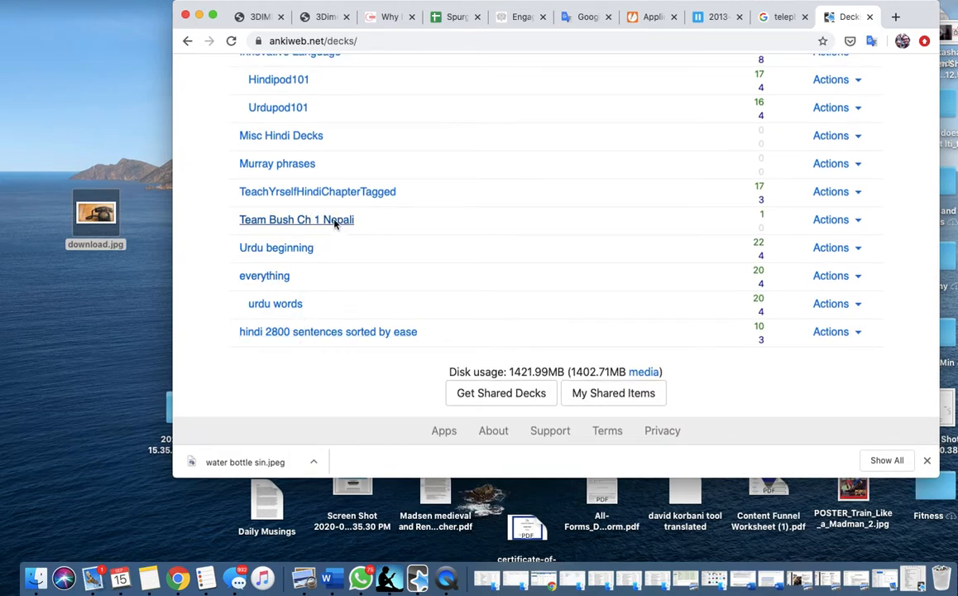
pyautogui.click(832, 220)
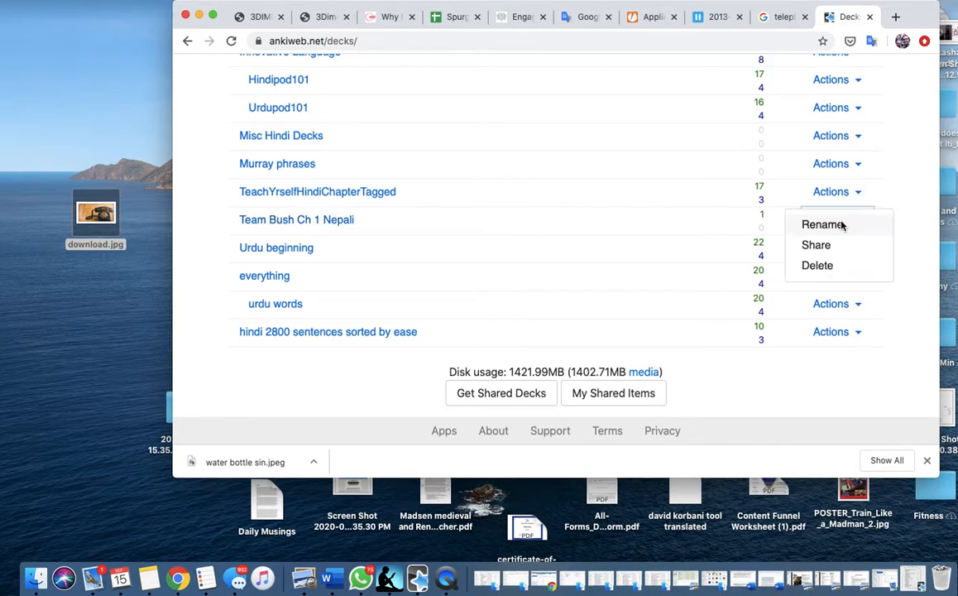
pyautogui.click(832, 245)
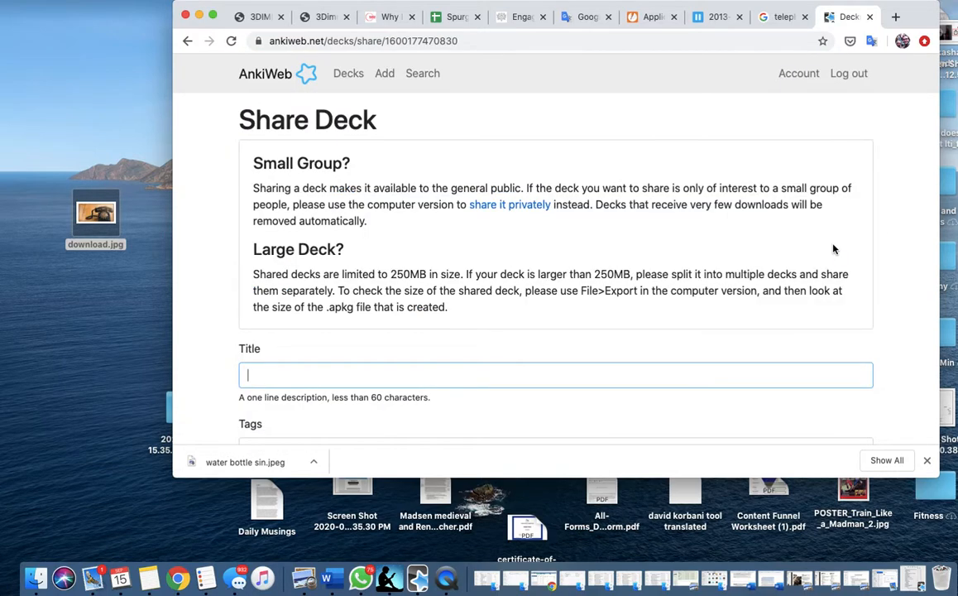
# Enter "Team Bush Ch 1 nepalis" as the shared deck's title and "nepali" as its tag
pyautogui.scroll(-3, 616, 245)
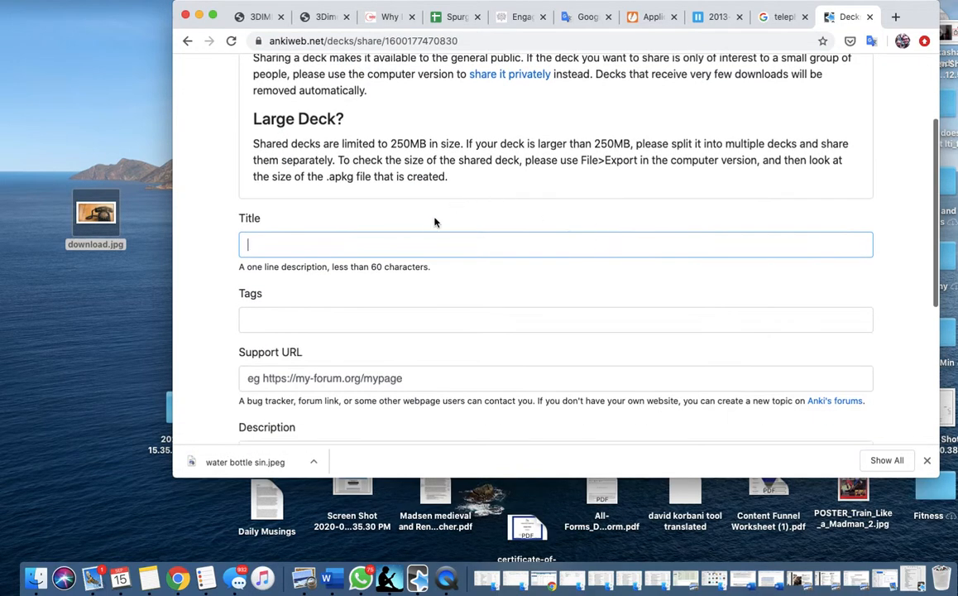
pyautogui.write('Team Bush Ch 1 nepalis')
pyautogui.scroll(-2, 331, 243)
pyautogui.click(330, 243)
pyautogui.write('nepal')
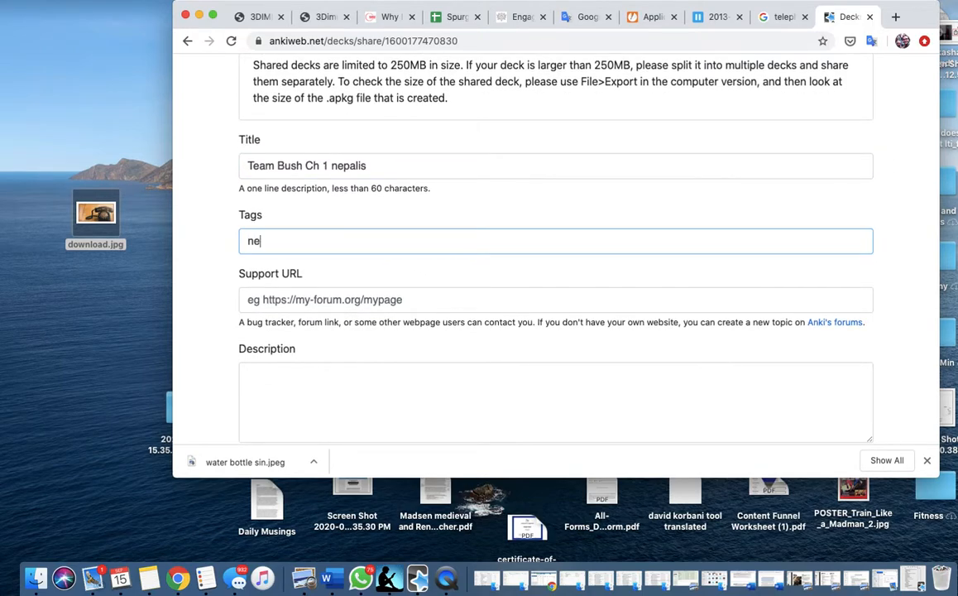
pyautogui.write('i fuon')
pyautogui.press('BackSpace')
pyautogui.press('BackSpace')
pyautogui.press('BackSpace')
pyautogui.press('BackSpace')
# Fill in the shared deck's description with "this is ch 1 deck of team bush"
pyautogui.scroll(-2, 329, 220)
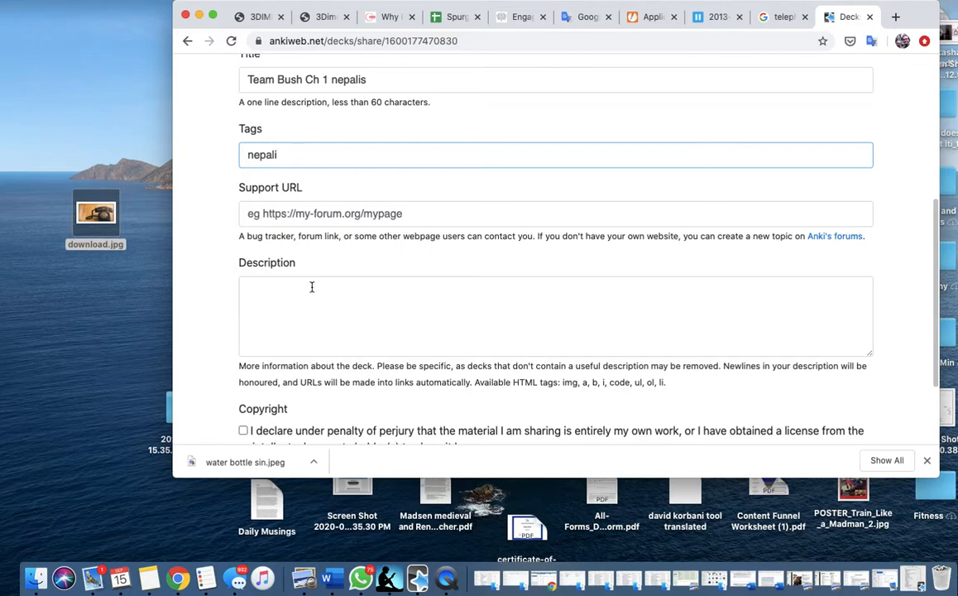
pyautogui.scroll(-3, 312, 281)
pyautogui.scroll(2, 312, 286)
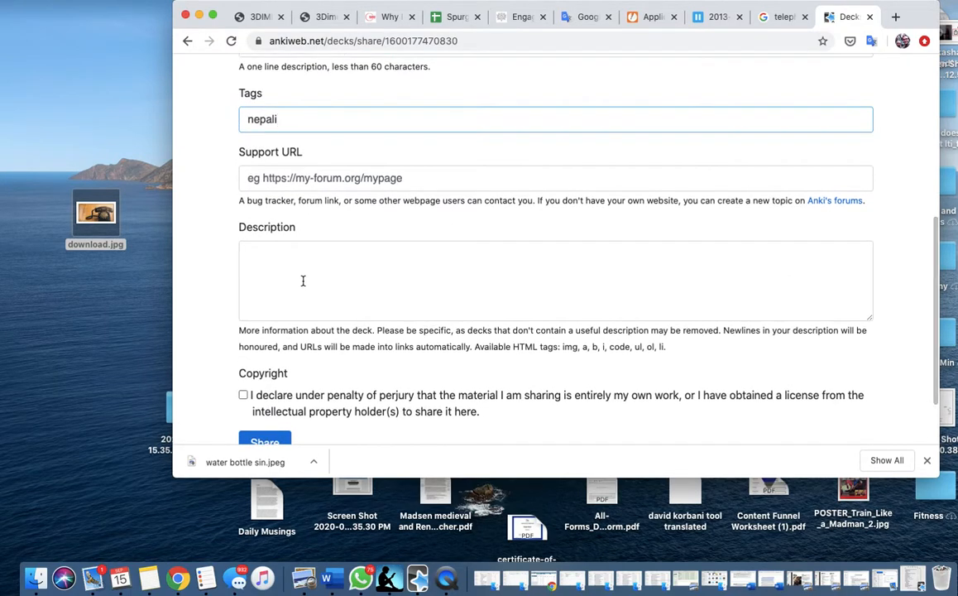
pyautogui.click(306, 283)
pyautogui.write('this is ')
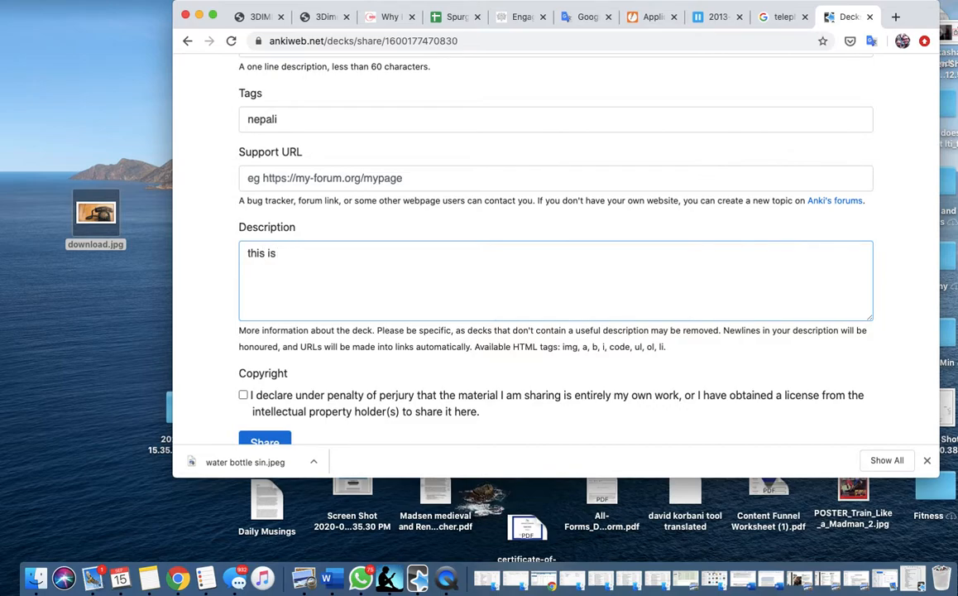
pyautogui.write('ch 1 deck of team bush')
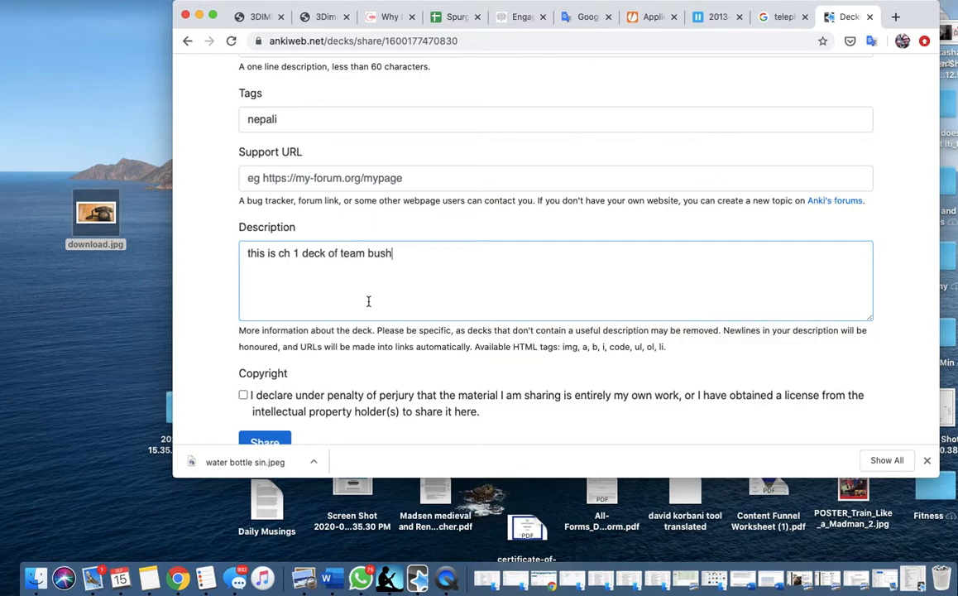
# Accept the copyright declaration and share the deck publicly
pyautogui.scroll(-3, 367, 301)
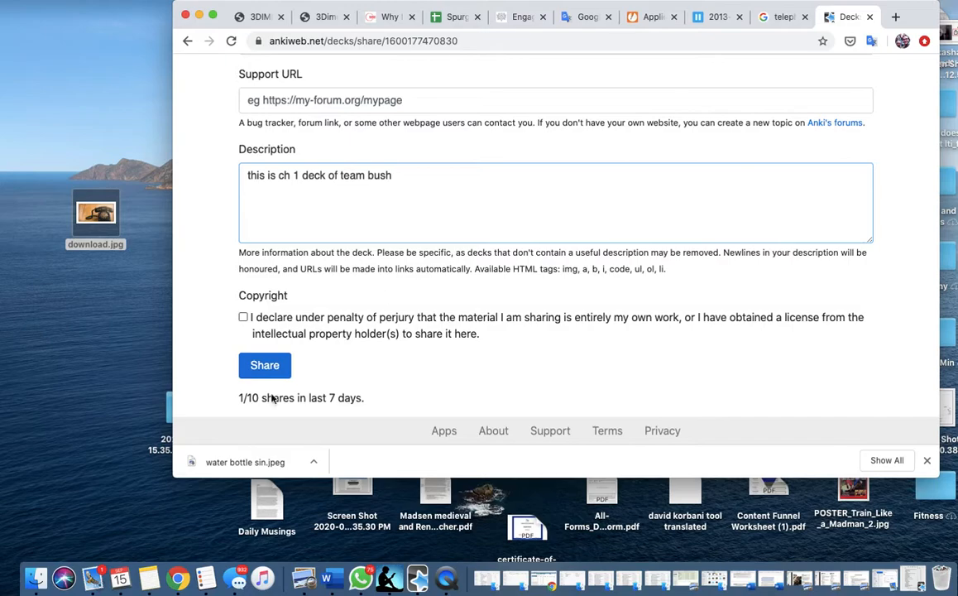
pyautogui.click(244, 317)
pyautogui.click(270, 372)
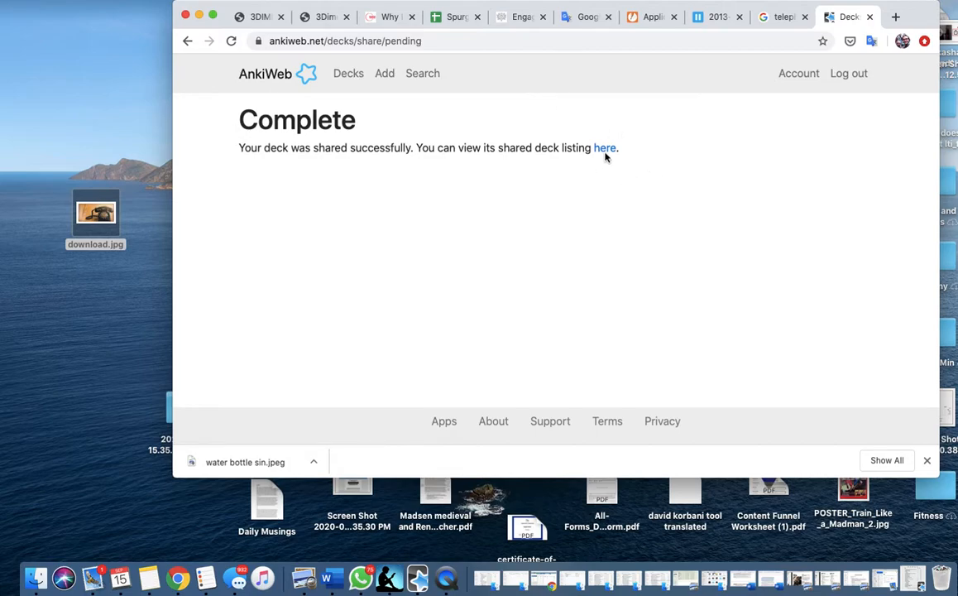
# View the newly shared deck's listing and return to the AnkiWeb deck list
pyautogui.click(611, 155)
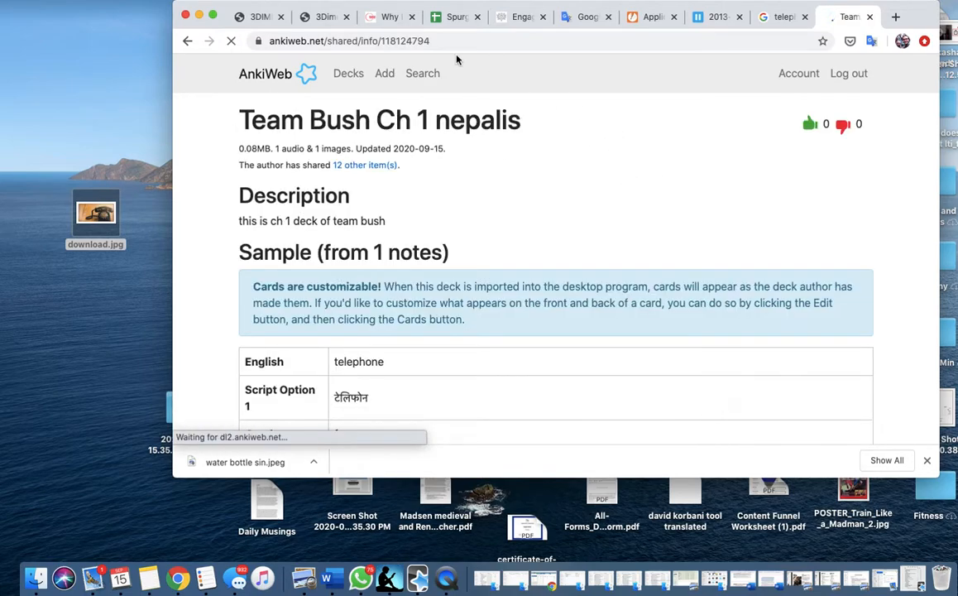
pyautogui.click(233, 74)
# Switch back to Anki, open the shared decks site from there and search it for "nepali"
pyautogui.click(418, 577)
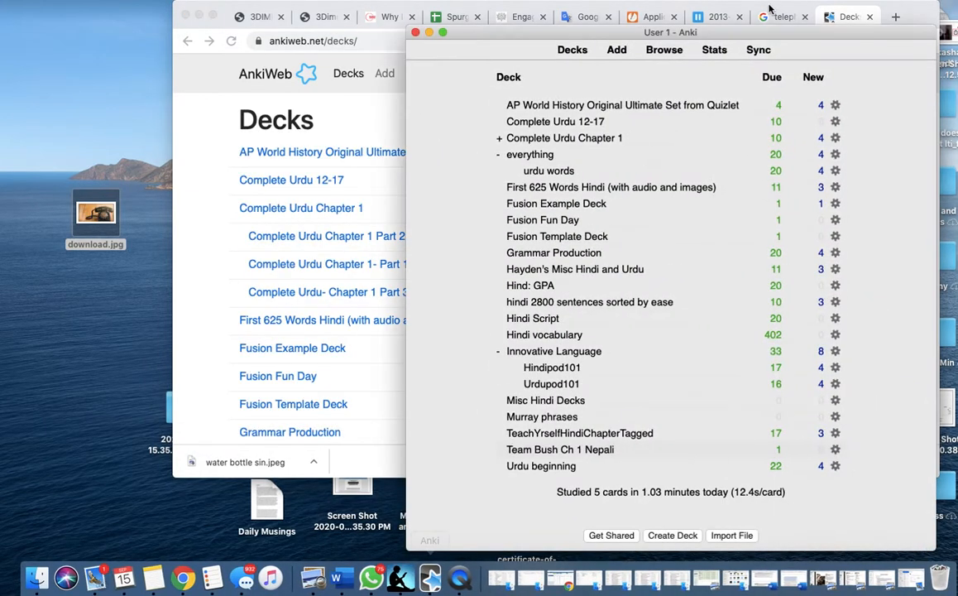
pyautogui.click(596, 536)
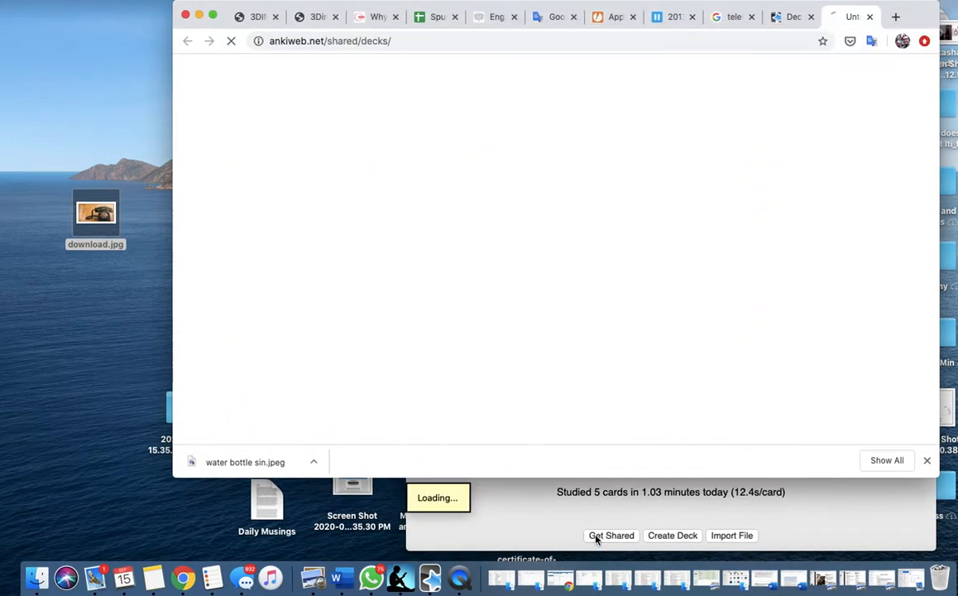
pyautogui.write('nepali')
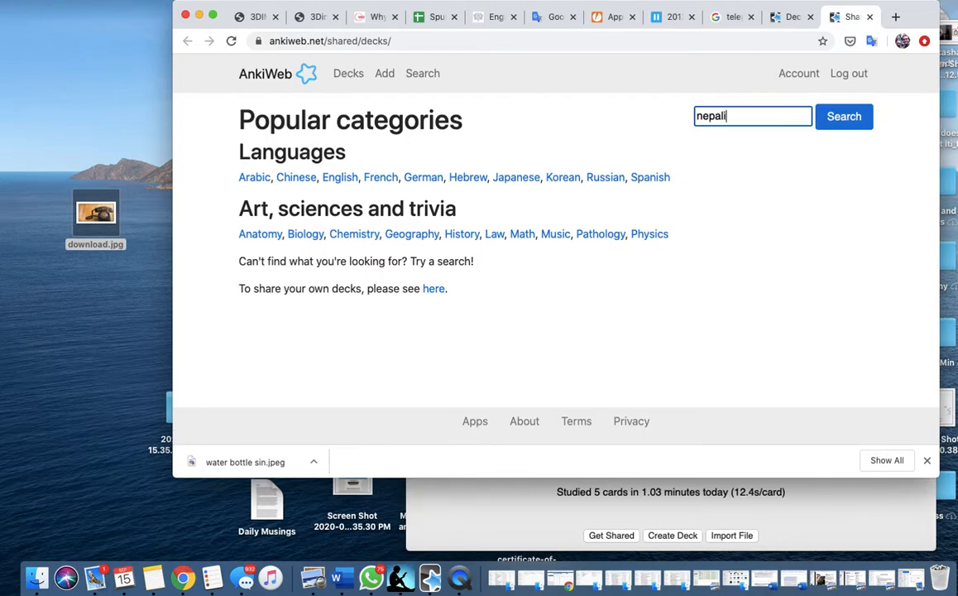
pyautogui.press('Return')
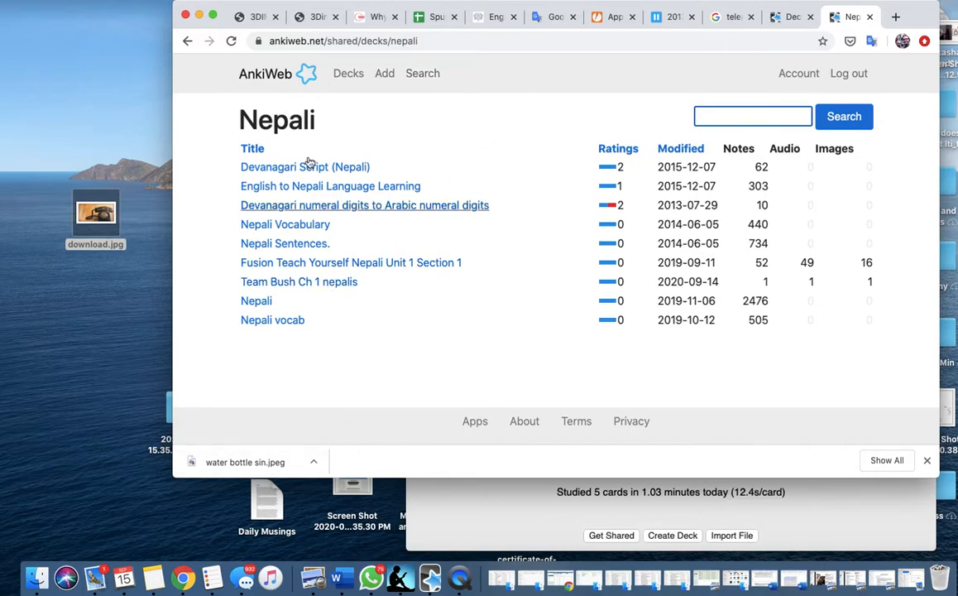
# Open the "Team Bush Ch 1 nepalis" listing and remove the deck from the shared decks, confirming the deletion
pyautogui.click(306, 281)
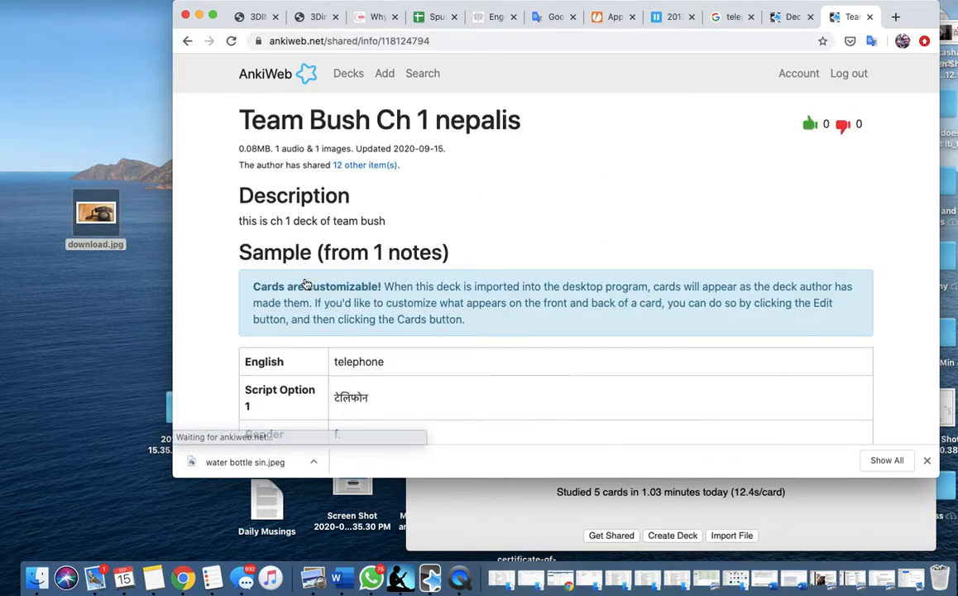
pyautogui.scroll(-10, 448, 282)
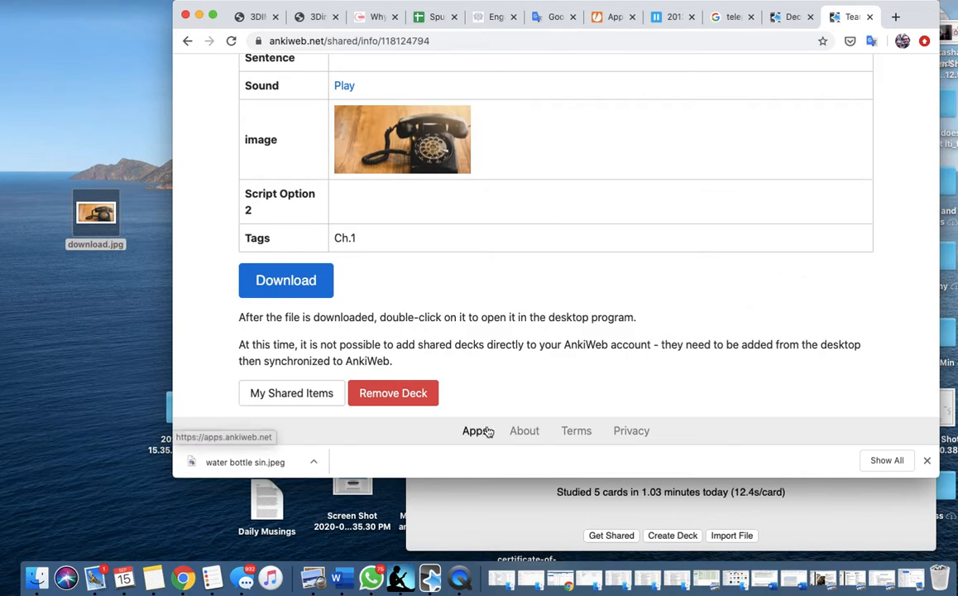
pyautogui.click(404, 396)
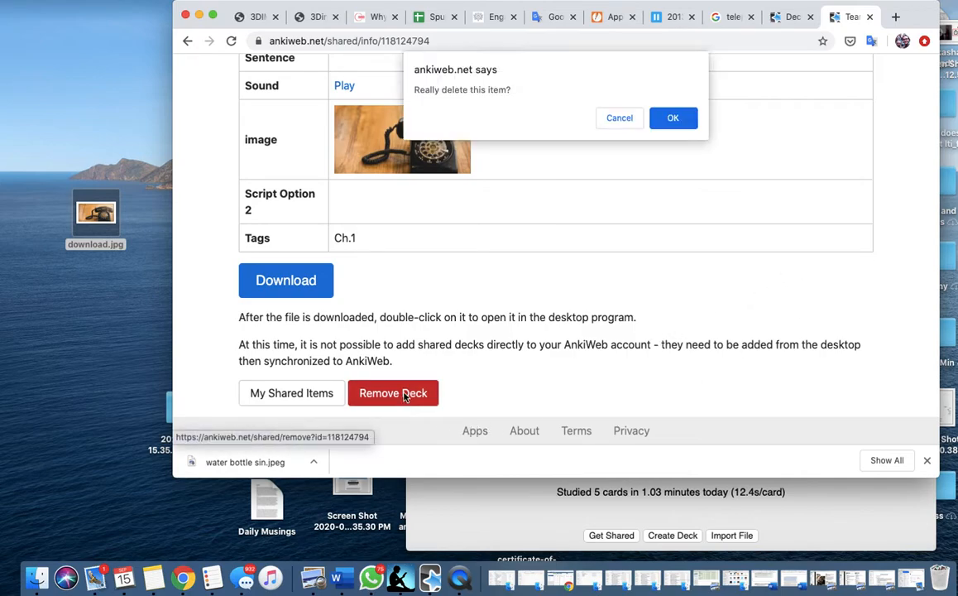
pyautogui.click(674, 119)
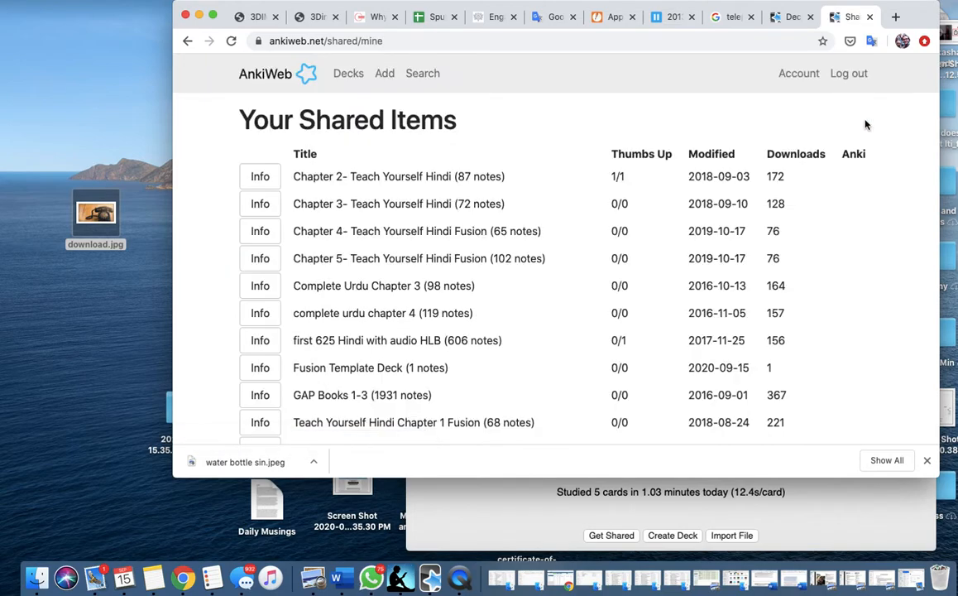